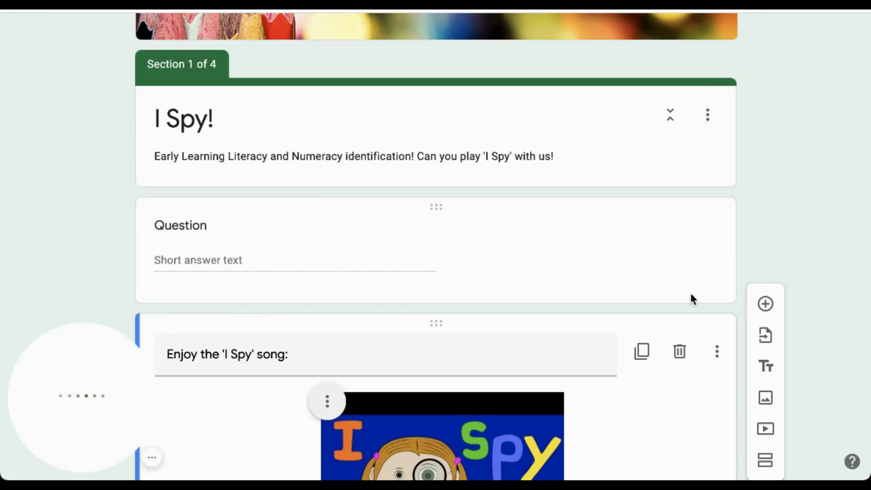
Step: Change the new question's type from short answer to Checkboxes
left_click(634, 265)
left_click(697, 241)
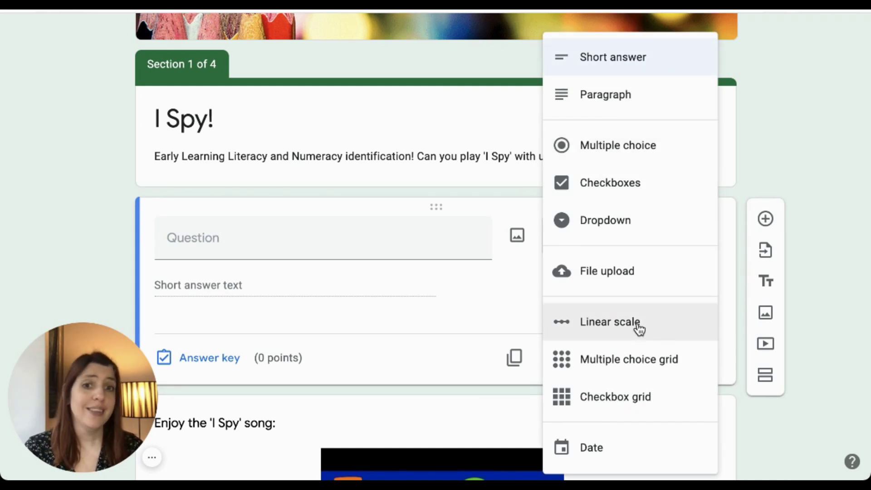
left_click(494, 291)
scroll(582, 313, "down", 8)
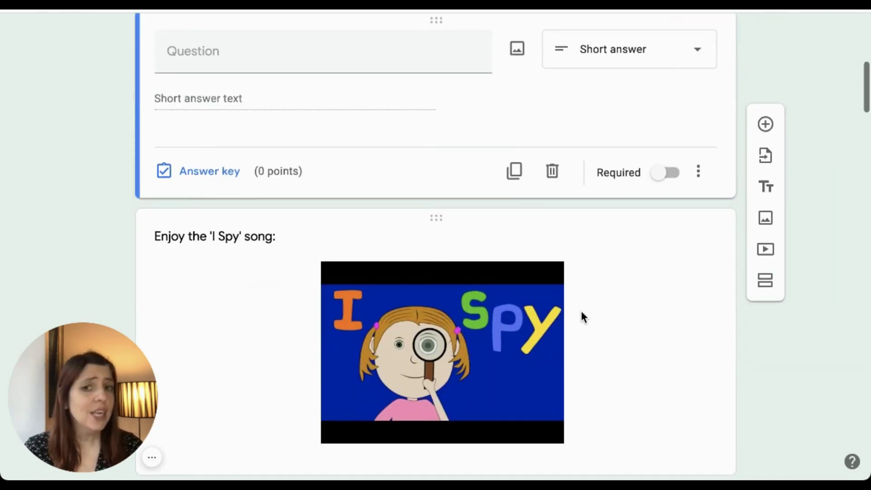
scroll(583, 315, "down", 6)
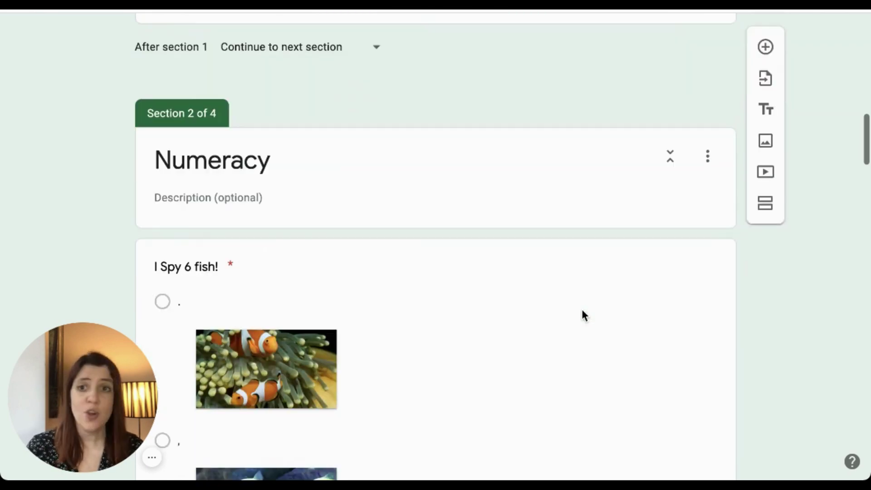
scroll(583, 309, "up", 13)
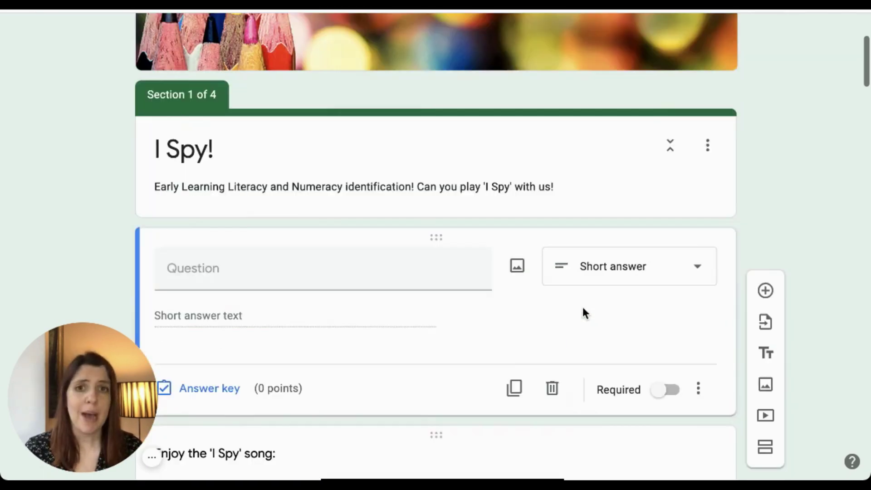
scroll(582, 309, "down", 1)
left_click(681, 243)
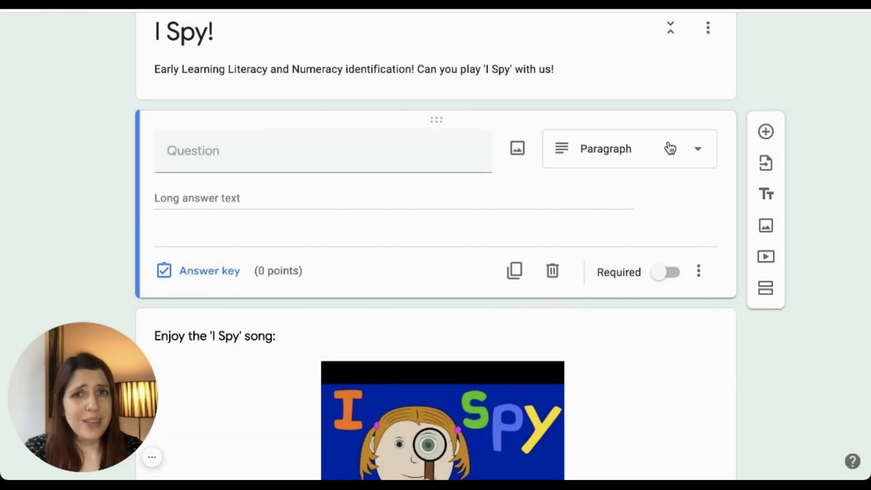
left_click(671, 149)
left_click(642, 183)
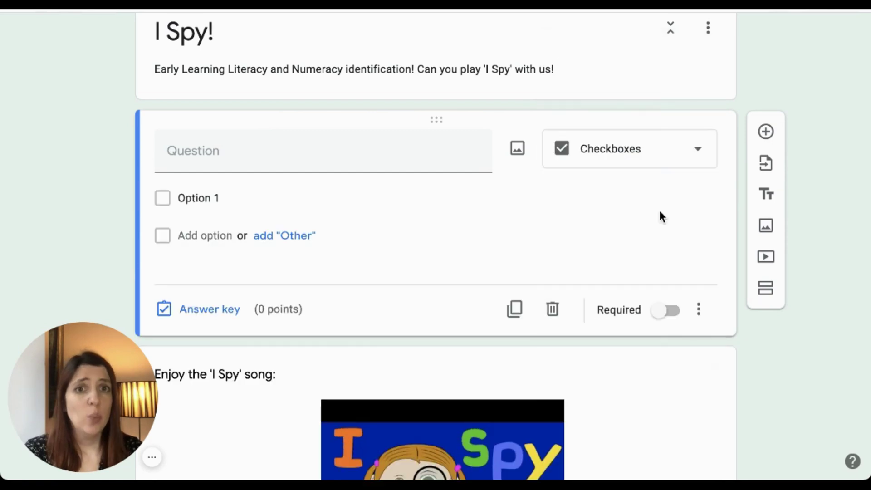
Step: Add response validation requiring exactly 3 options to be selected
left_click(703, 310)
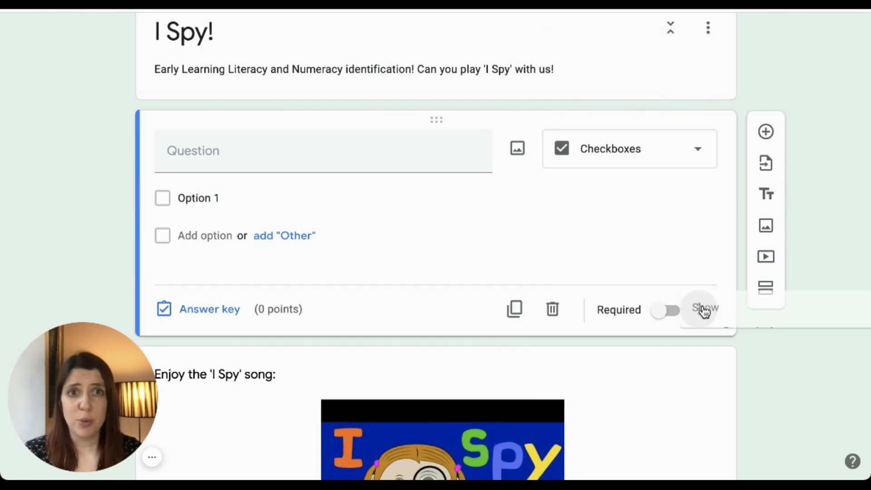
left_click(741, 393)
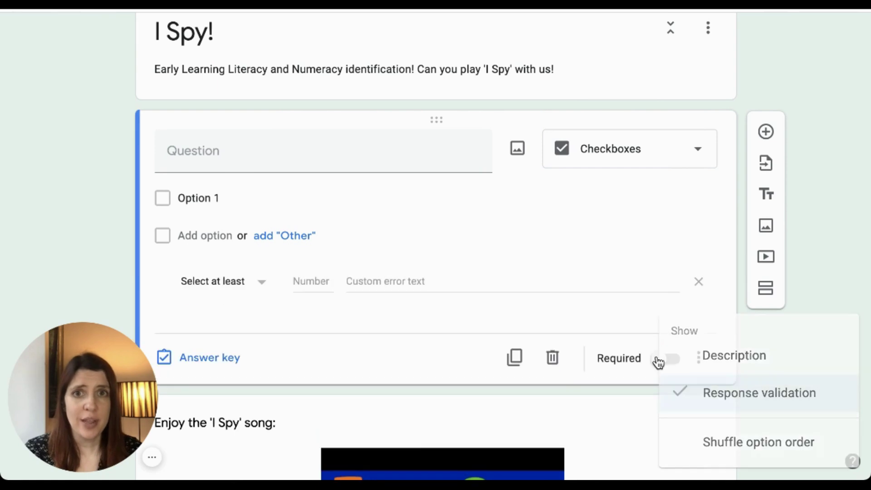
left_click(250, 283)
left_click(227, 356)
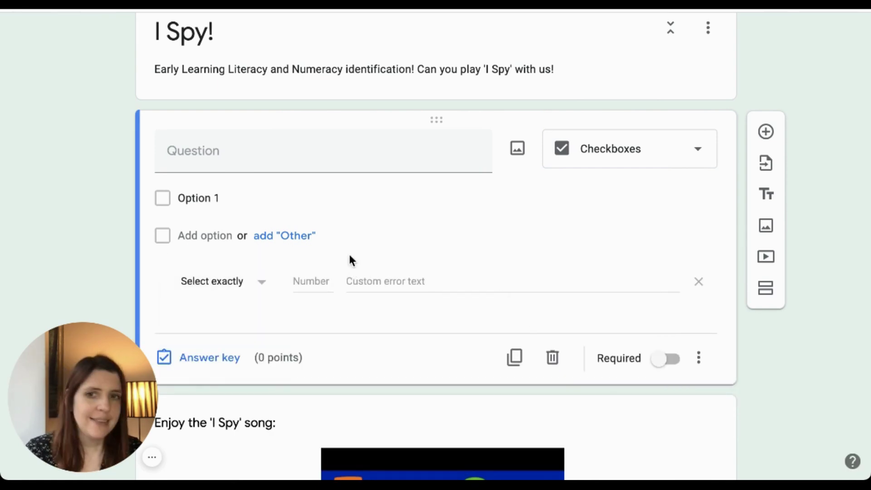
left_click(317, 281)
type("3")
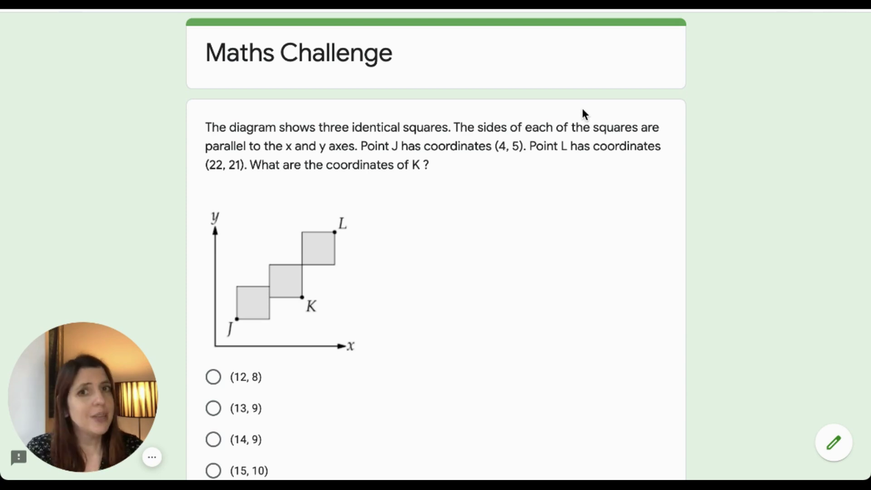
Step: Scroll the Maths Challenge form editor down to its coordinates question
scroll(596, 186, "down", 1)
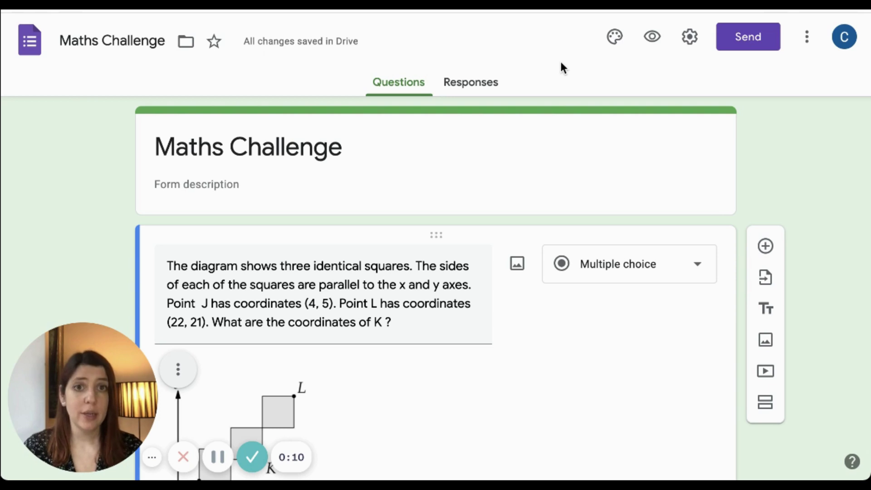
Step: Switch on Make this a quiz in the Maths Challenge Quizzes settings and save
left_click(691, 40)
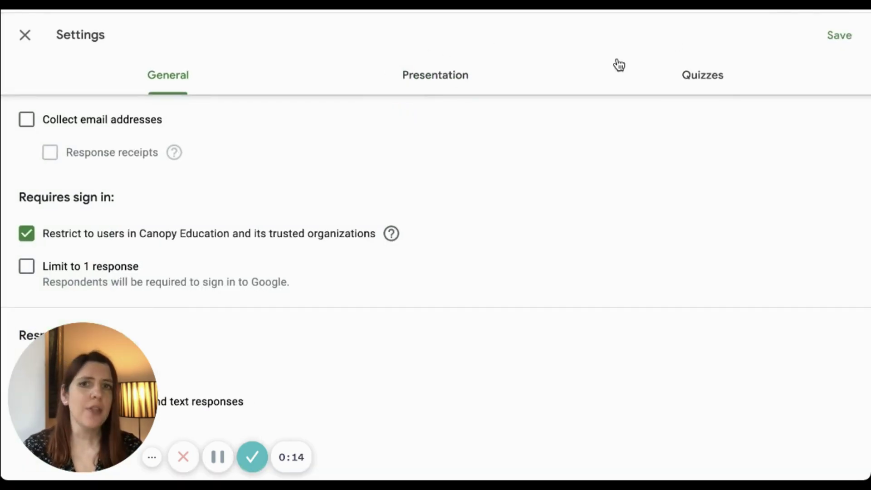
left_click(708, 78)
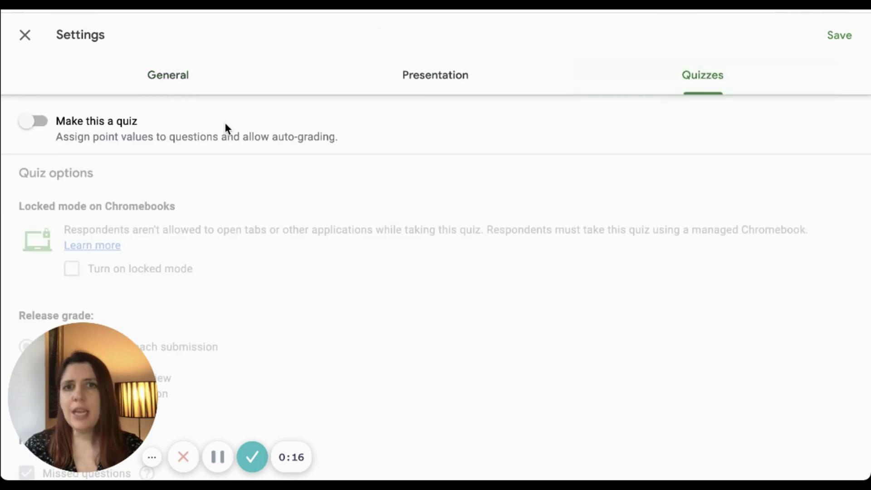
left_click(40, 129)
left_click(847, 38)
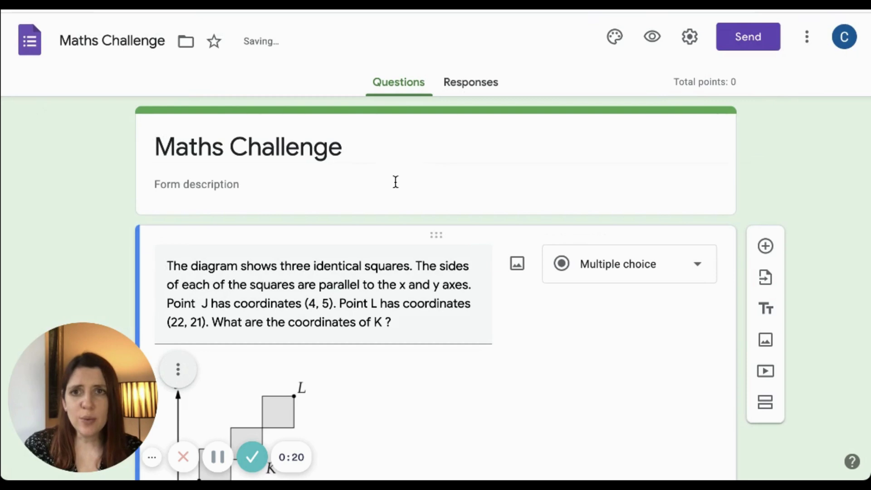
scroll(463, 259, "down", 3)
Step: In the answer key, mark (16, 9) correct for the coordinates question, worth 1 point
scroll(463, 255, "down", 3)
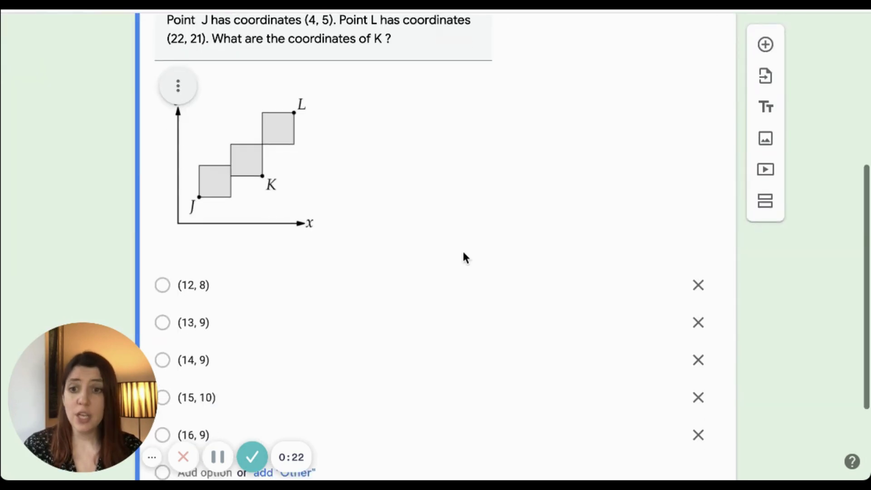
scroll(463, 254, "down", 3)
left_click(214, 406)
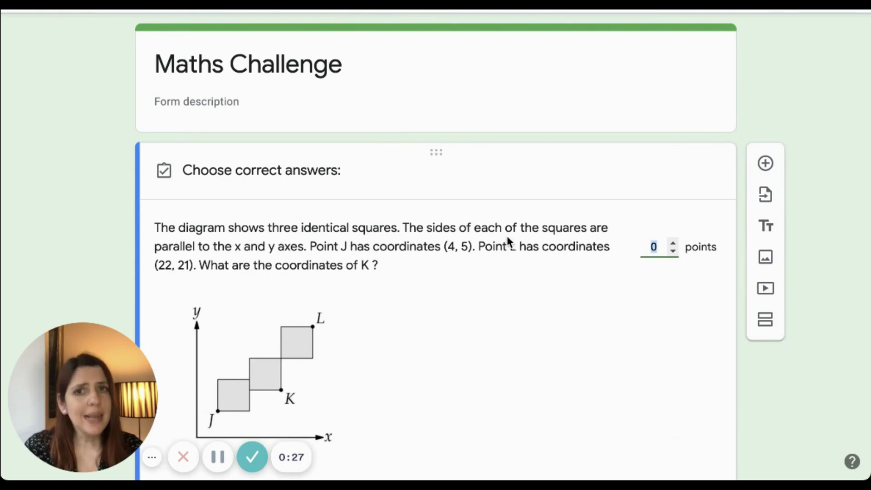
scroll(492, 250, "down", 5)
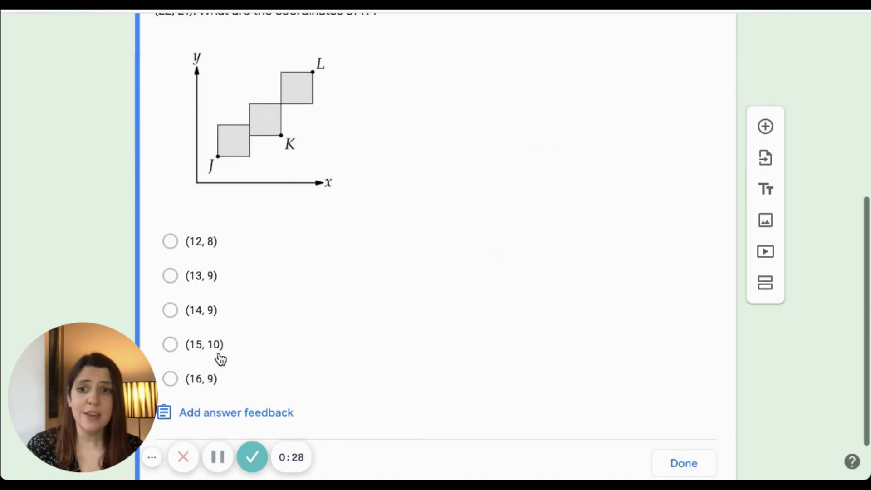
left_click(171, 380)
scroll(623, 161, "up", 3)
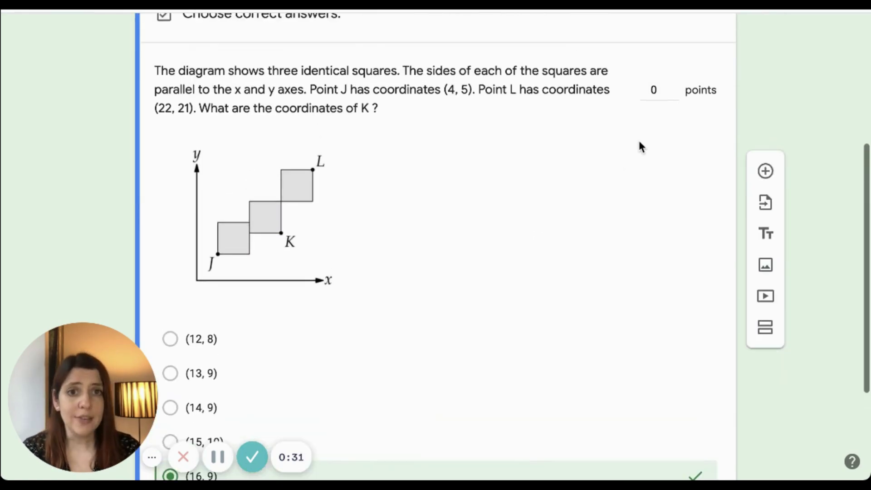
left_click(673, 85)
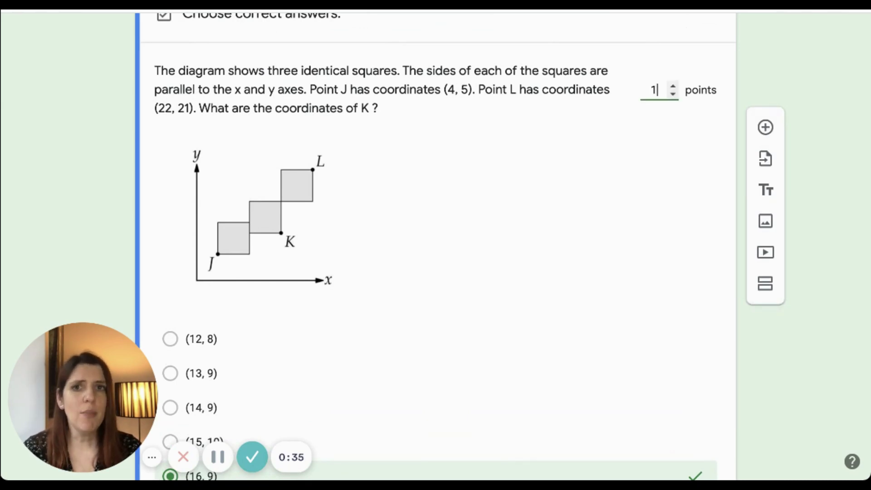
key("Tab")
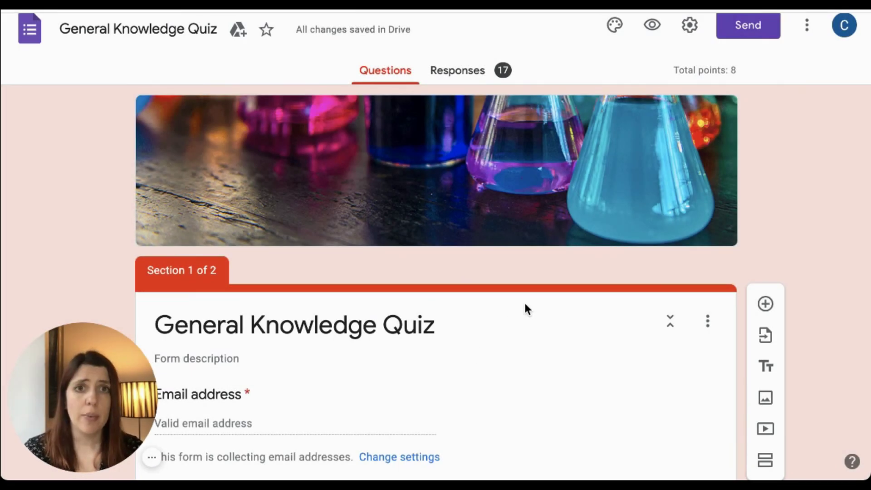
Step: Set Release grade to 'Later, after manual review' in the General Knowledge Quiz settings and save
left_click(690, 26)
left_click(688, 82)
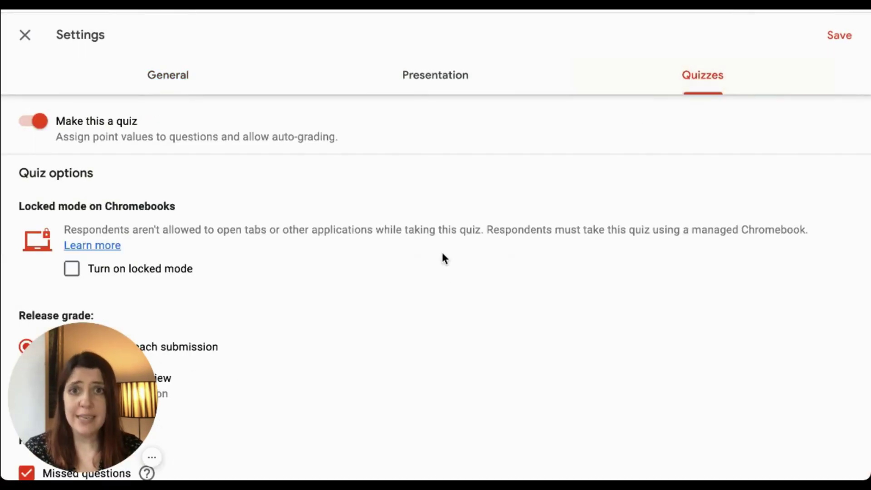
scroll(298, 284, "down", 2)
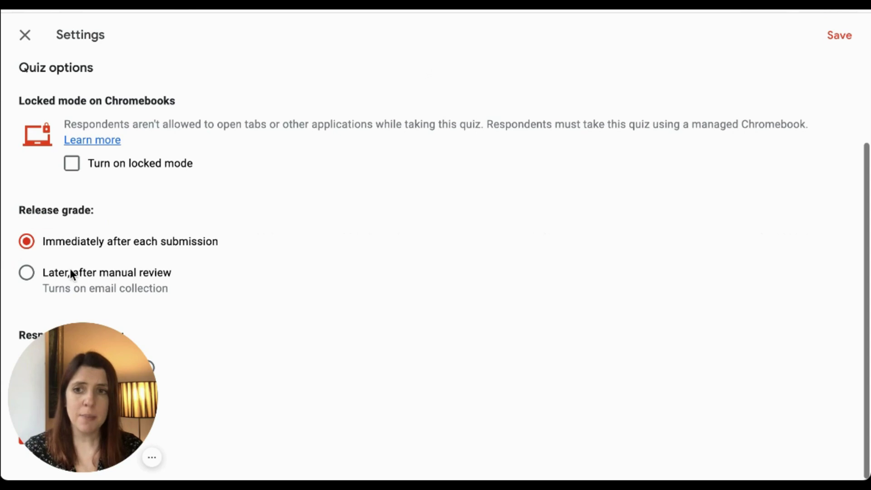
left_click(26, 273)
left_click(840, 36)
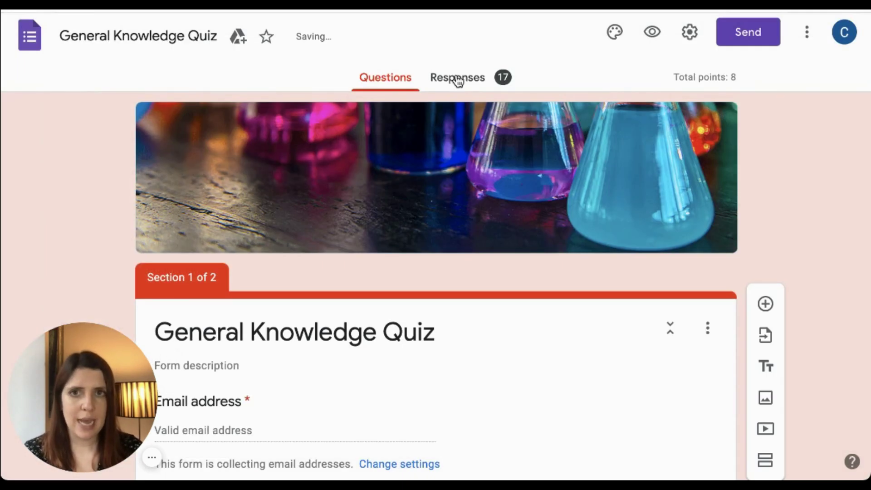
left_click(458, 80)
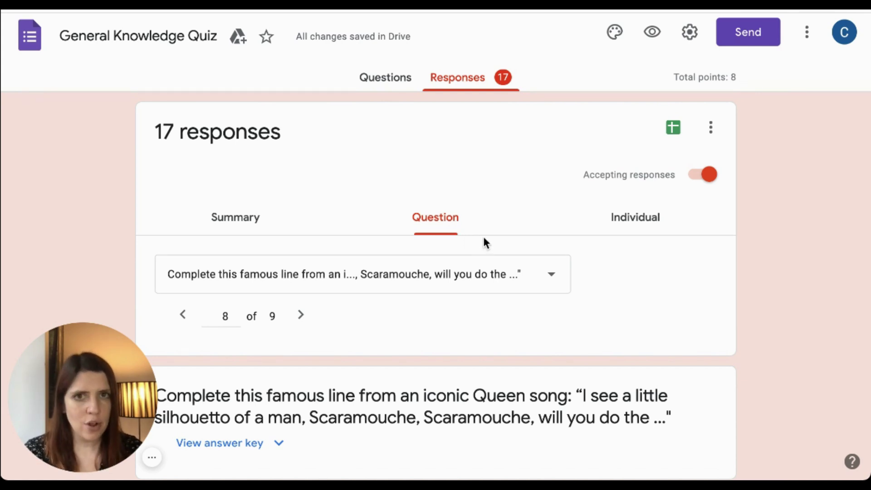
Step: Mark the FANDANGO and Famdango answers to the Queen lyric question correct, 1 point each
scroll(483, 243, "down", 1)
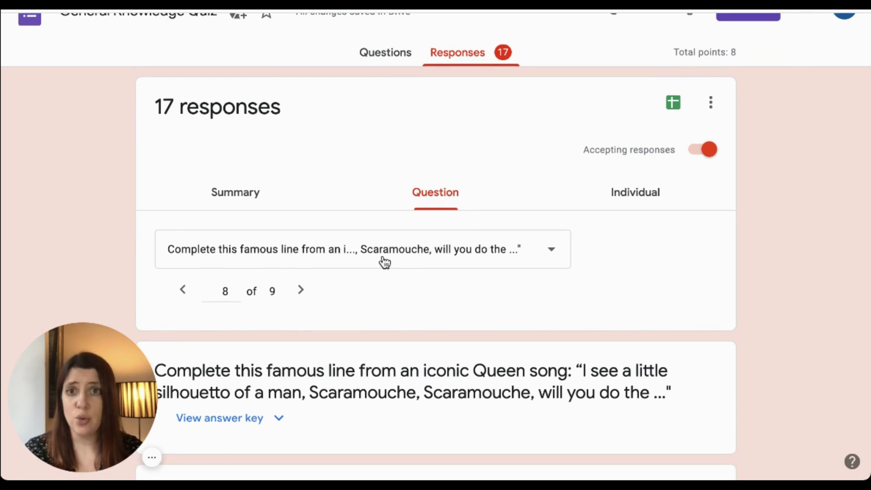
scroll(383, 261, "down", 1)
scroll(384, 261, "down", 3)
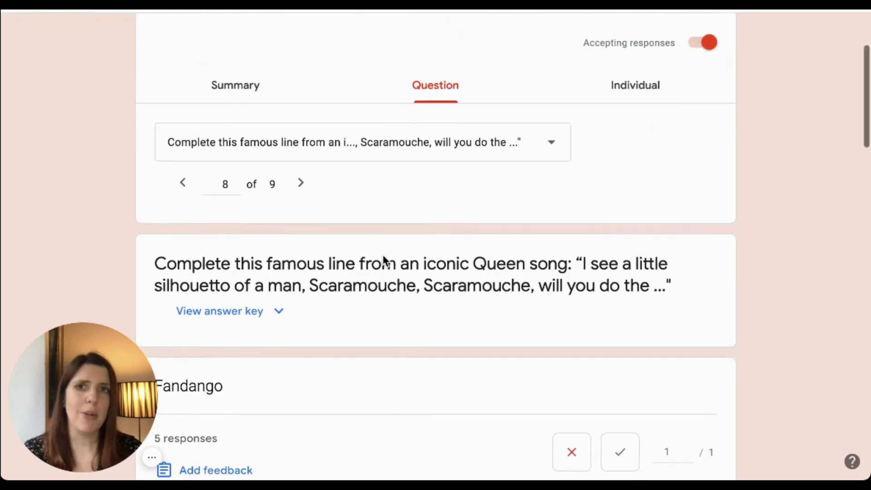
scroll(384, 261, "down", 15)
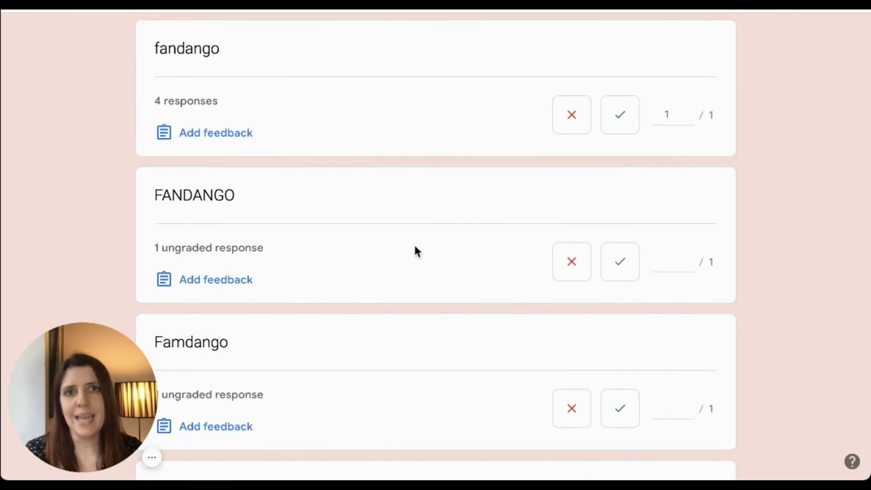
scroll(417, 249, "down", 1)
left_click(625, 223)
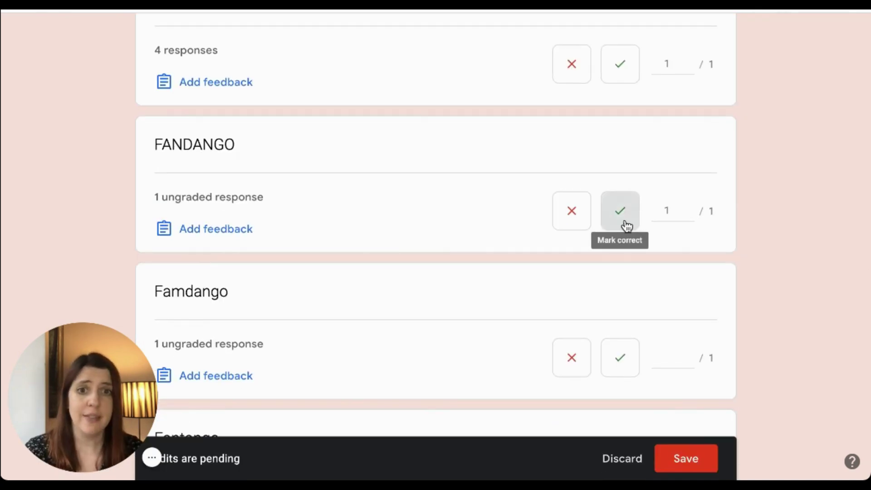
scroll(577, 259, "down", 3)
left_click(616, 242)
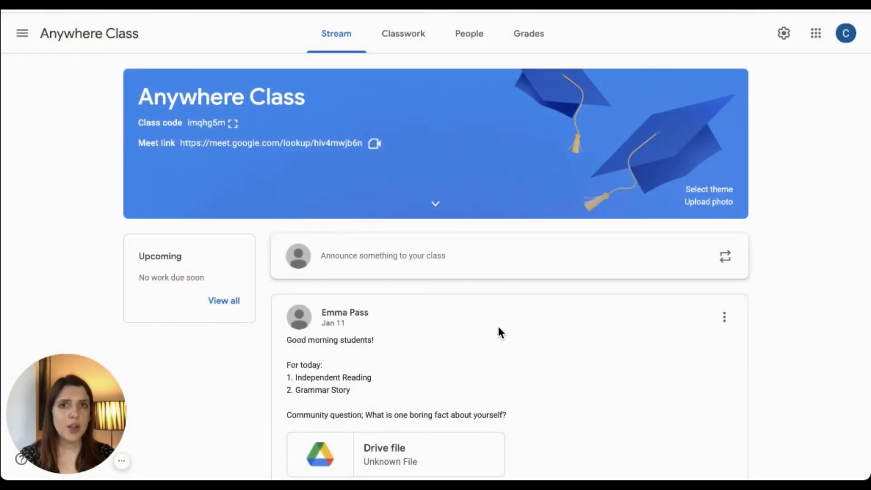
Step: In Anywhere Class's Classwork, start a Quiz assignment draft and close it unassigned
left_click(408, 43)
left_click(250, 81)
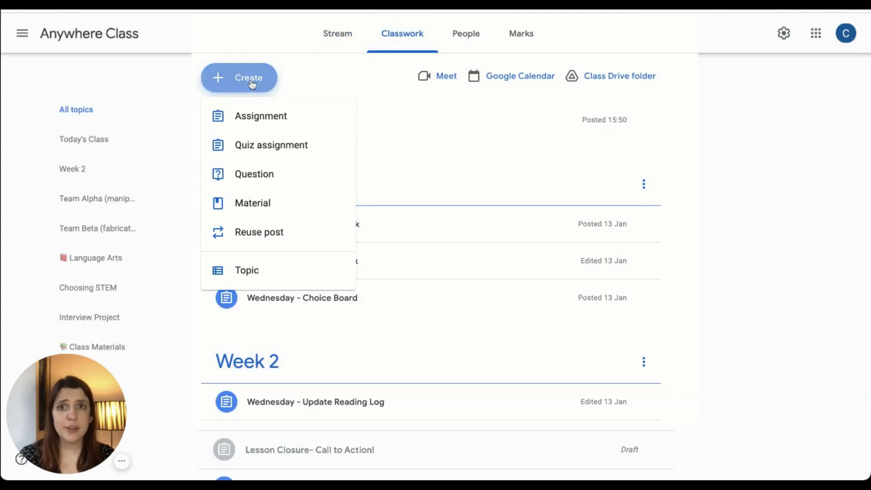
left_click(275, 145)
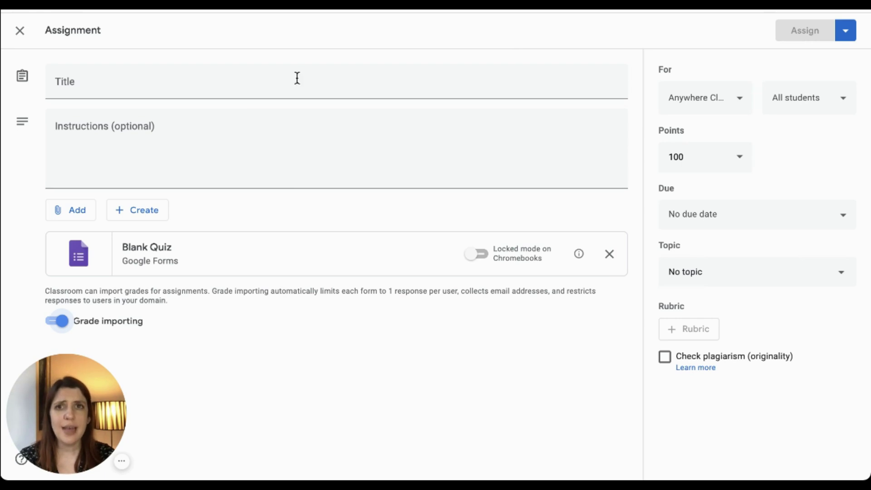
left_click(17, 32)
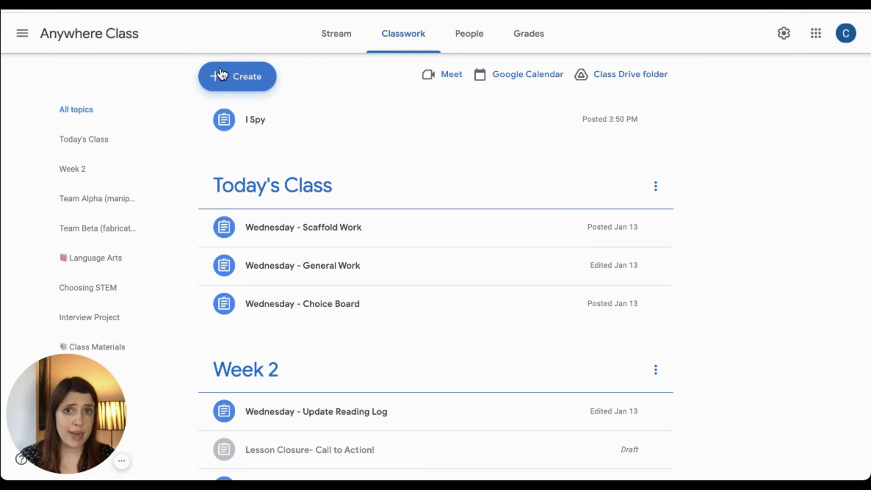
Step: Start an assignment with a Blank Quiz form from Drive, then open I Spy's student work from Grades
left_click(221, 75)
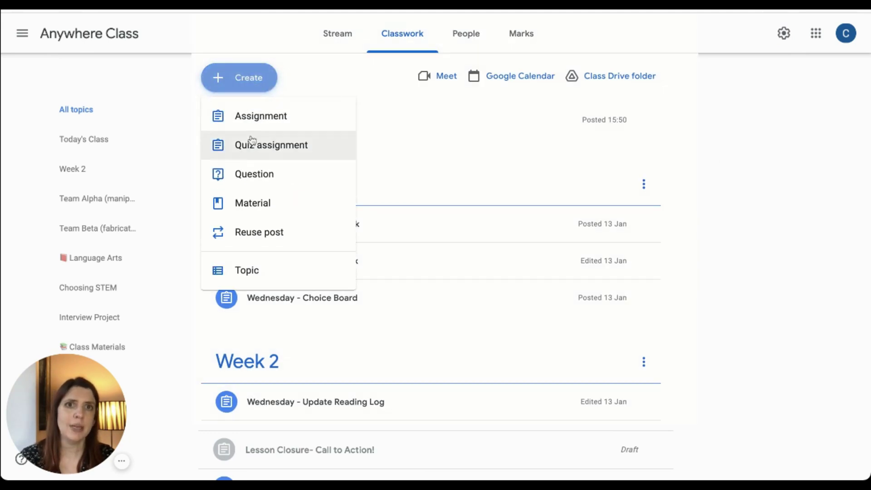
left_click(235, 110)
left_click(57, 214)
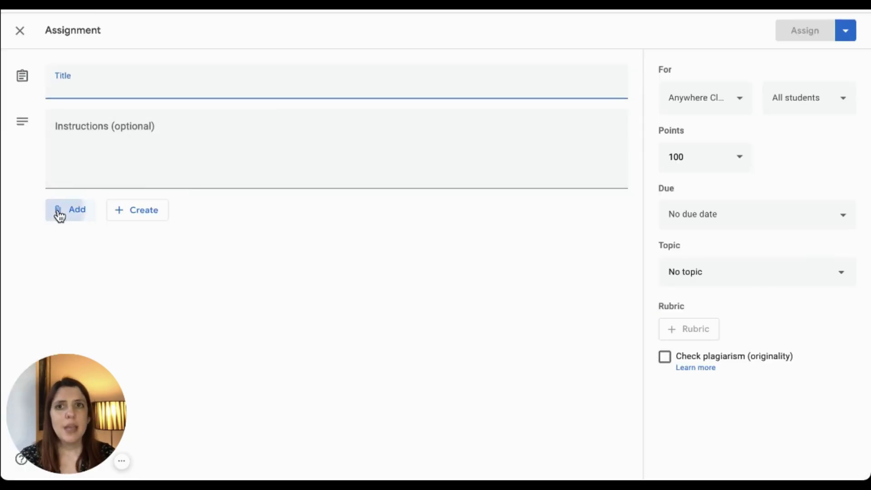
left_click(121, 240)
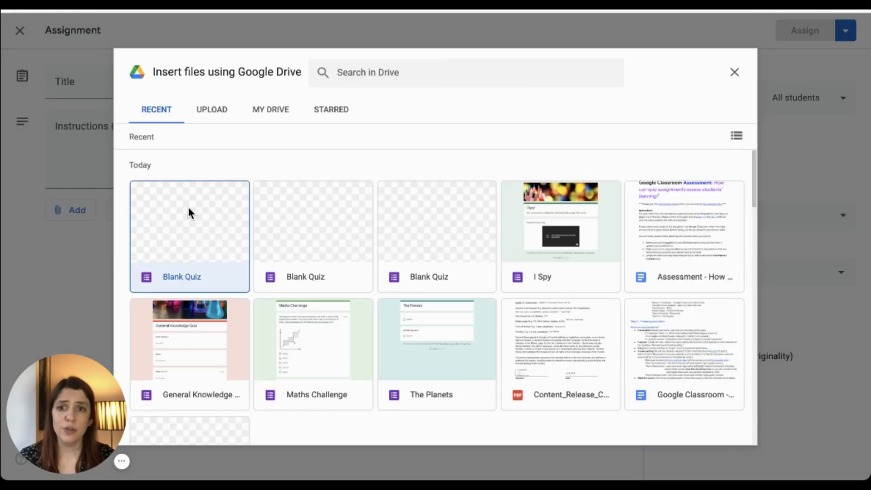
left_click(189, 207)
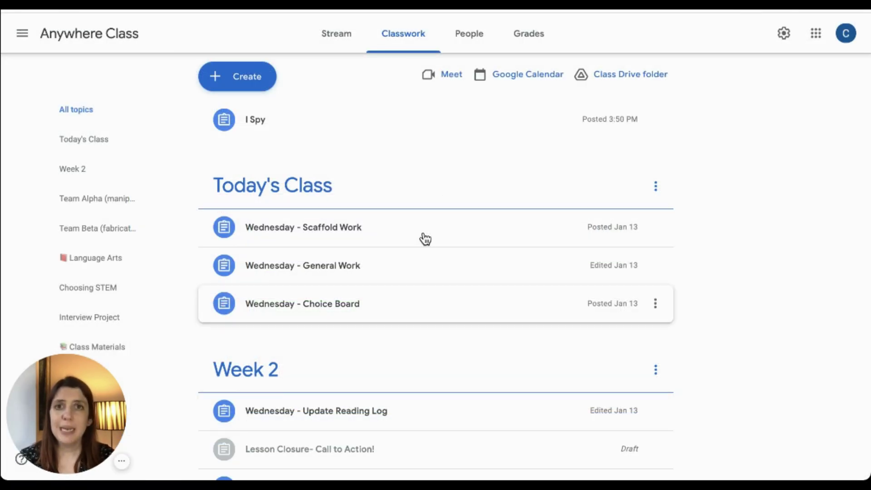
left_click(530, 40)
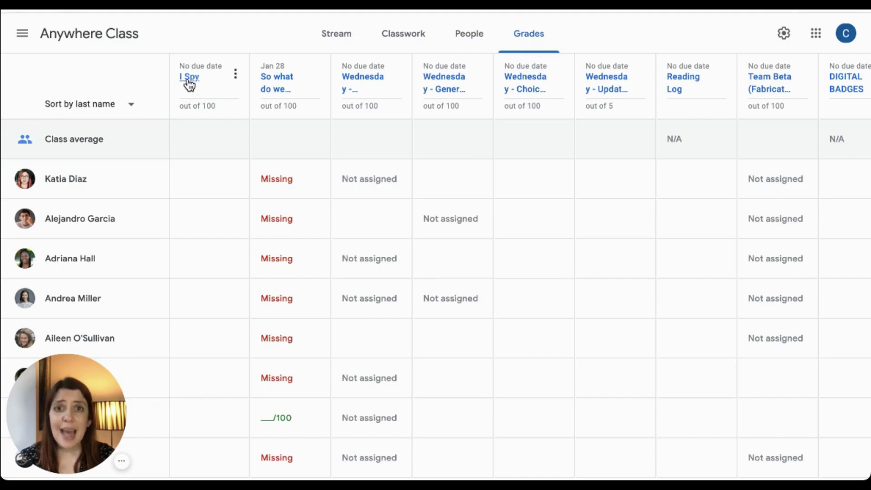
left_click(189, 78)
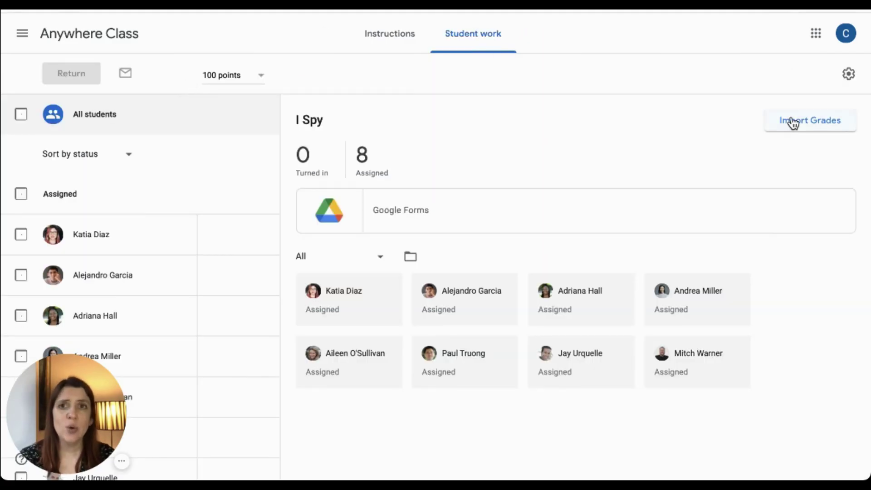